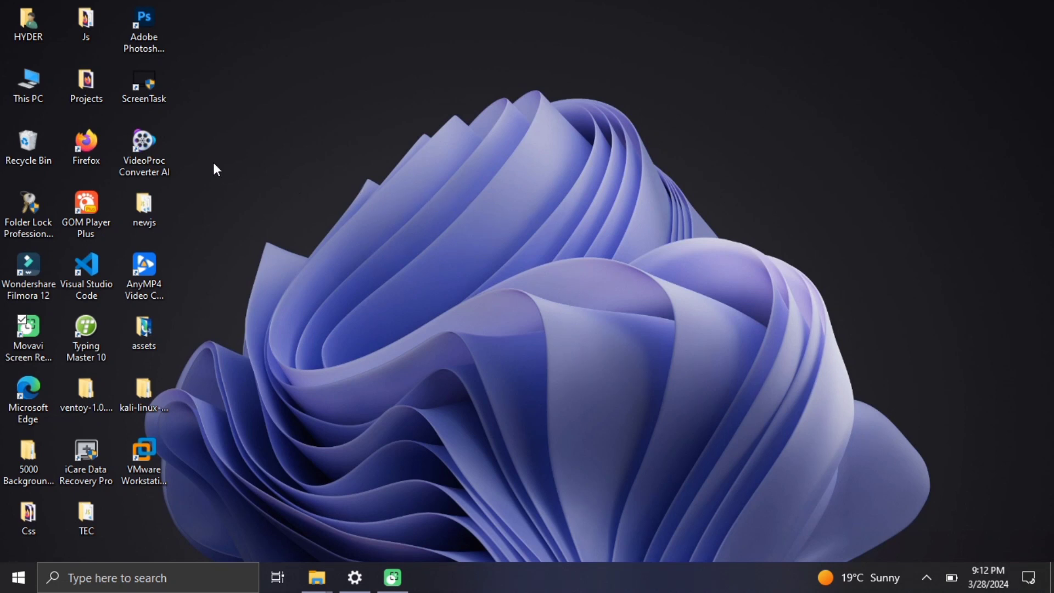
Step: Open Firefox, search the web for "black arch download", and open the Downloads page on blackarch.org
double_click(93, 149)
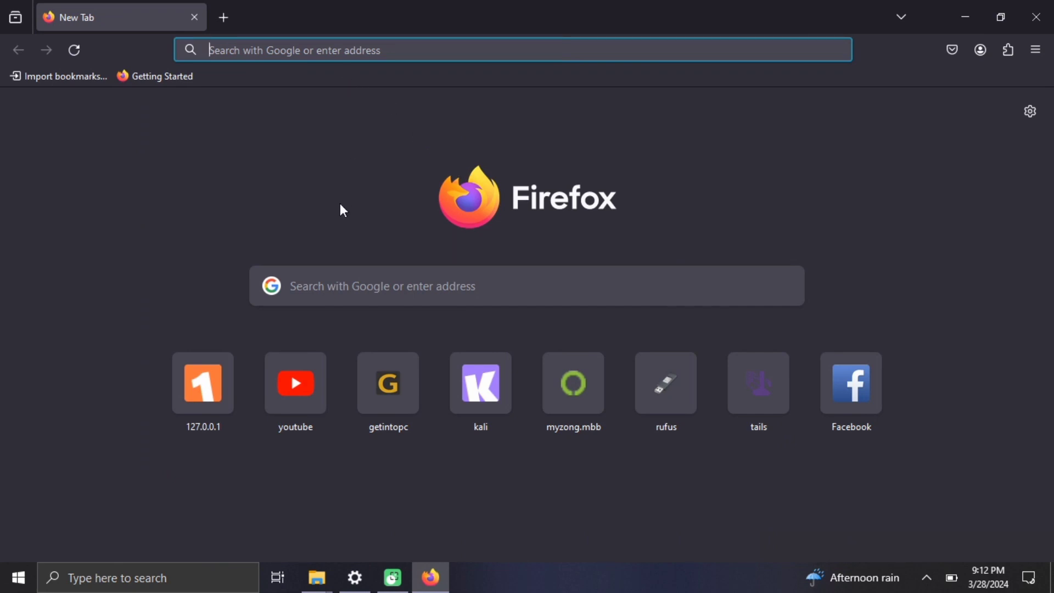
type("black ")
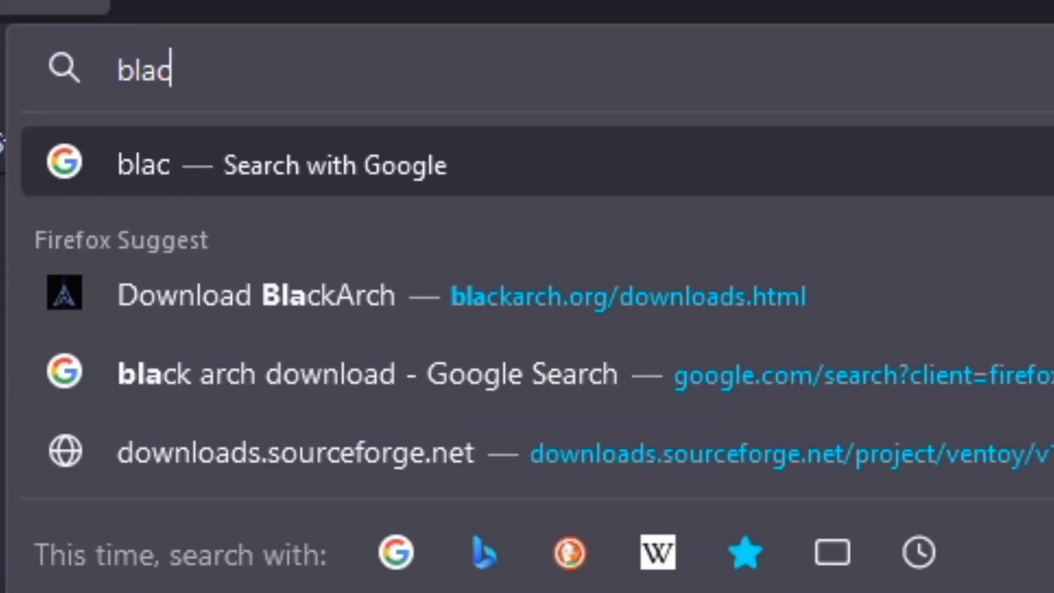
type("arc")
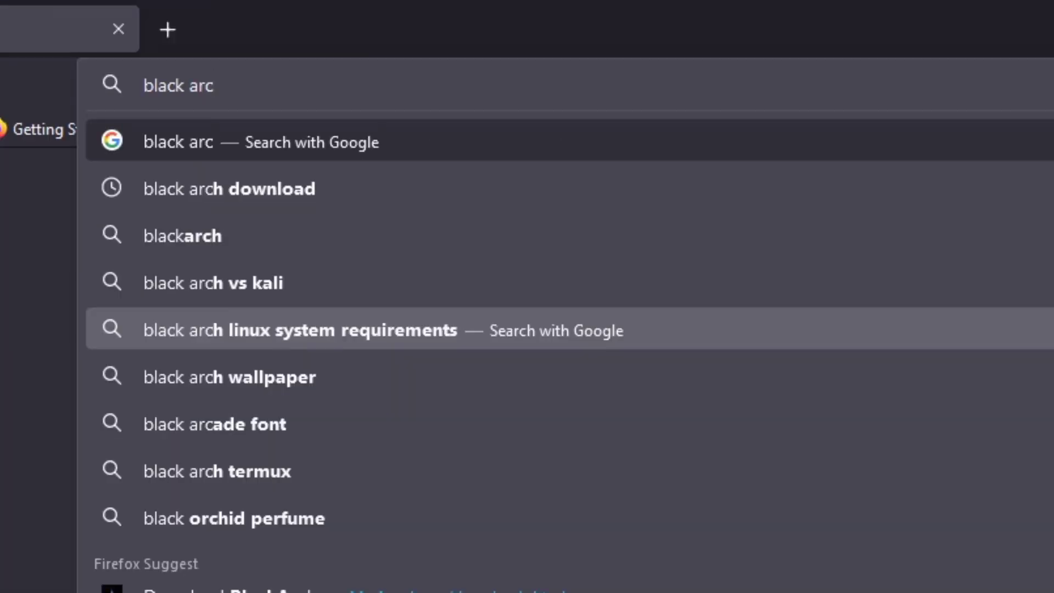
key("Up")
key("Up")
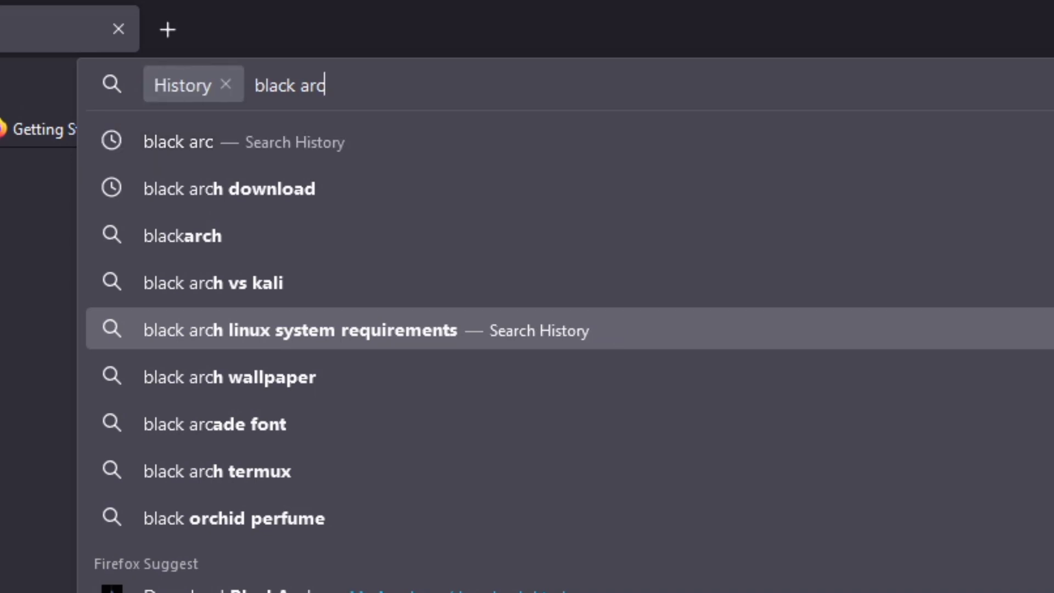
key("Down")
key("Down")
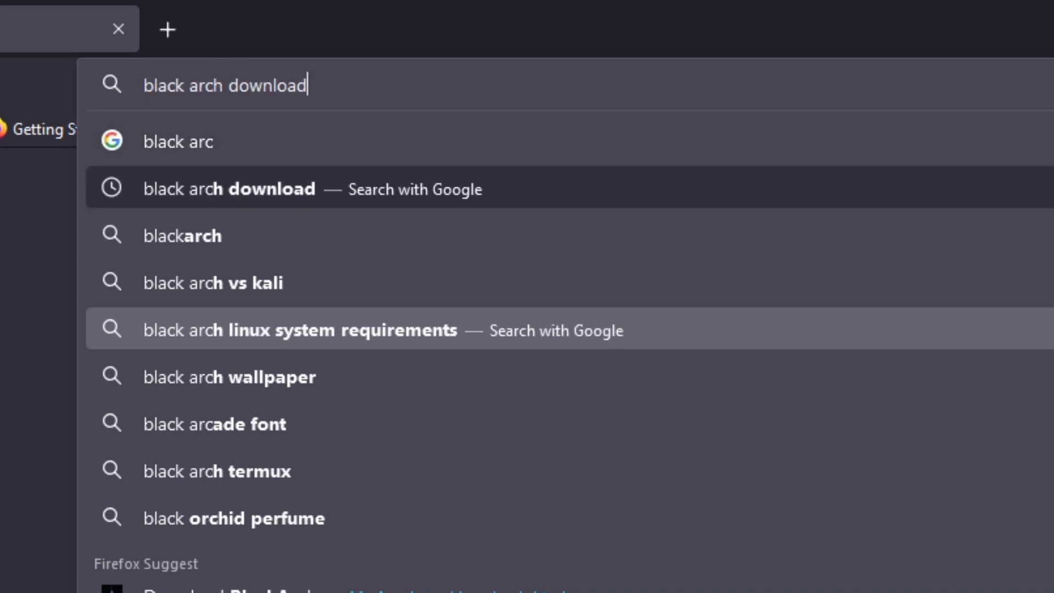
key("Return")
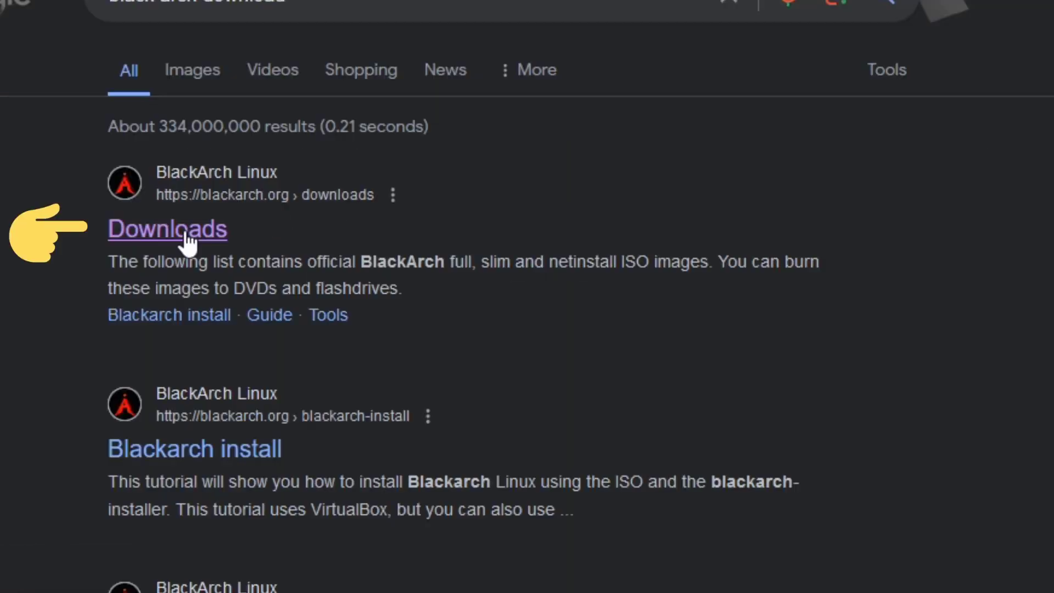
left_click(186, 235)
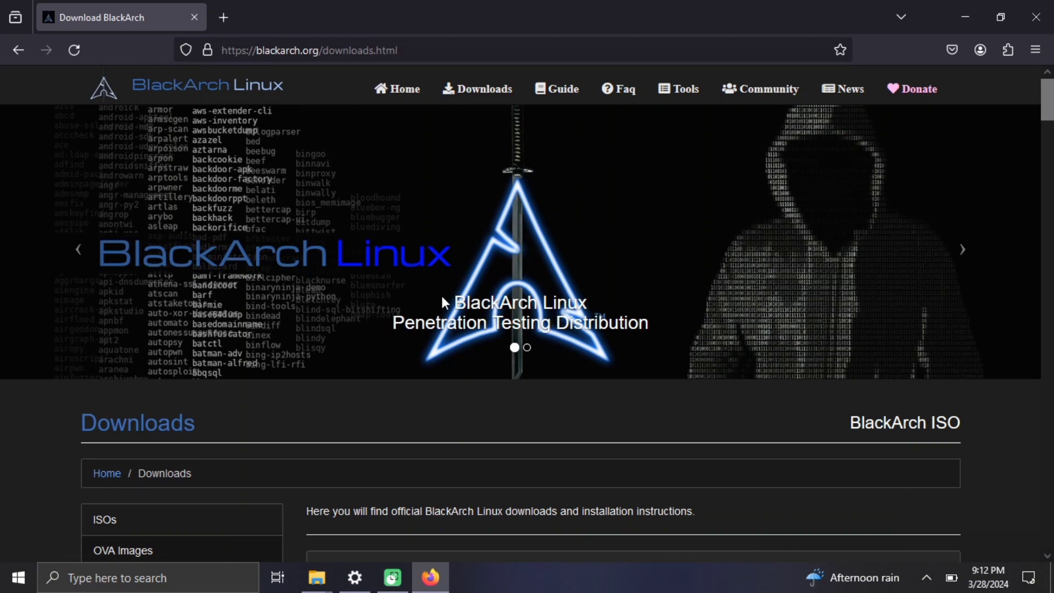
Step: Start downloading the BlackArch Linux 64 bit Slim ISO from the ISOs list, and cancel that download
scroll(451, 367, "down", 2)
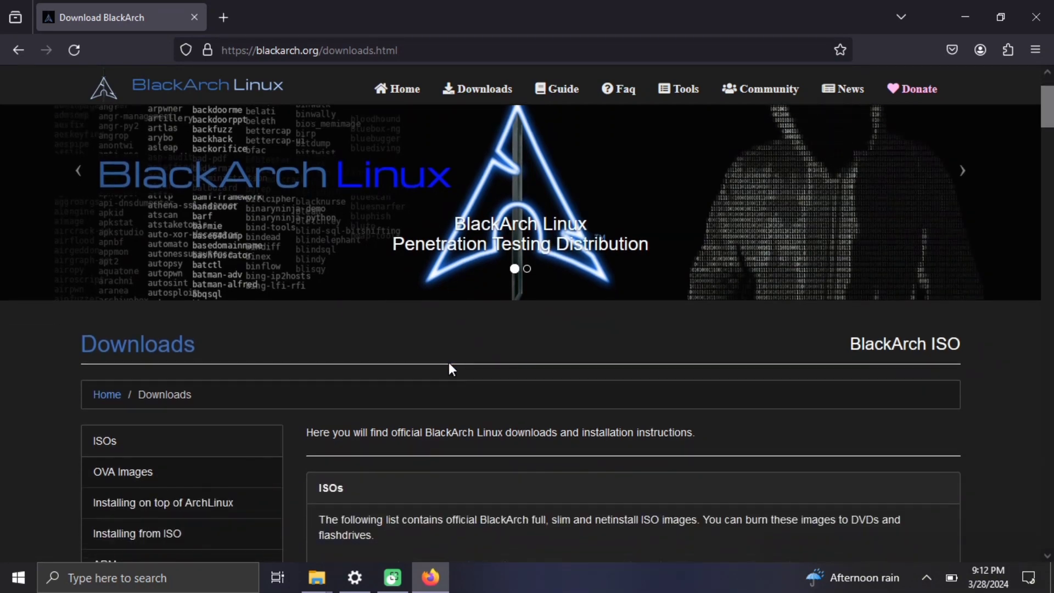
scroll(451, 369, "down", 4)
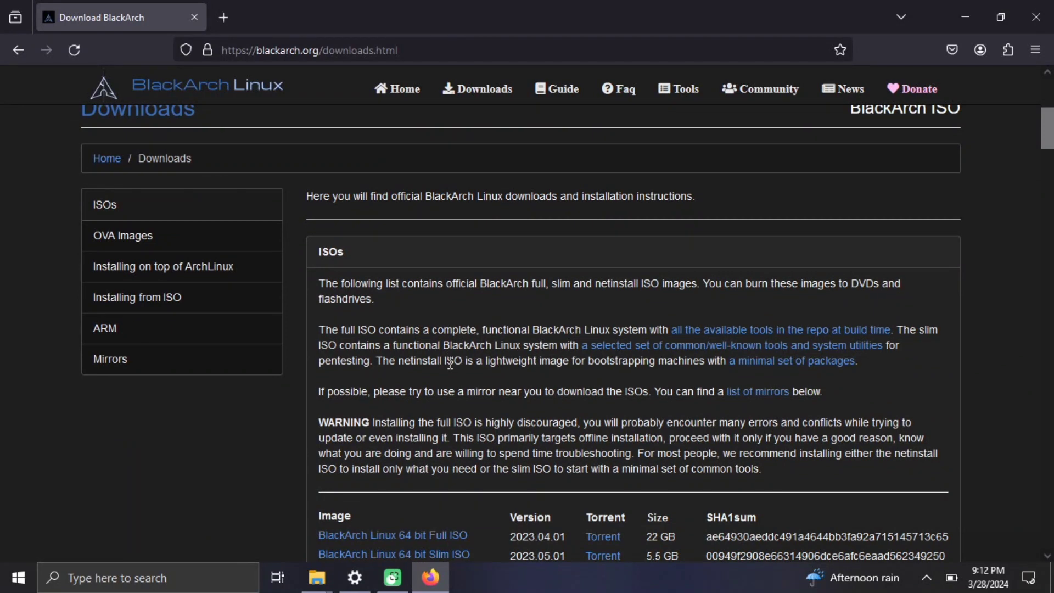
scroll(450, 364, "down", 2)
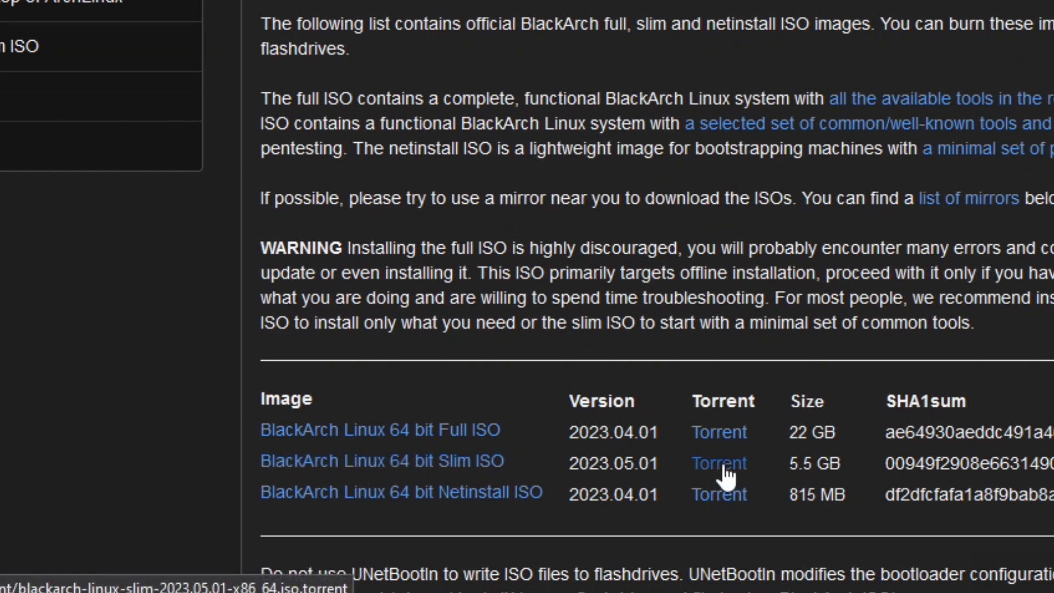
left_click(483, 464)
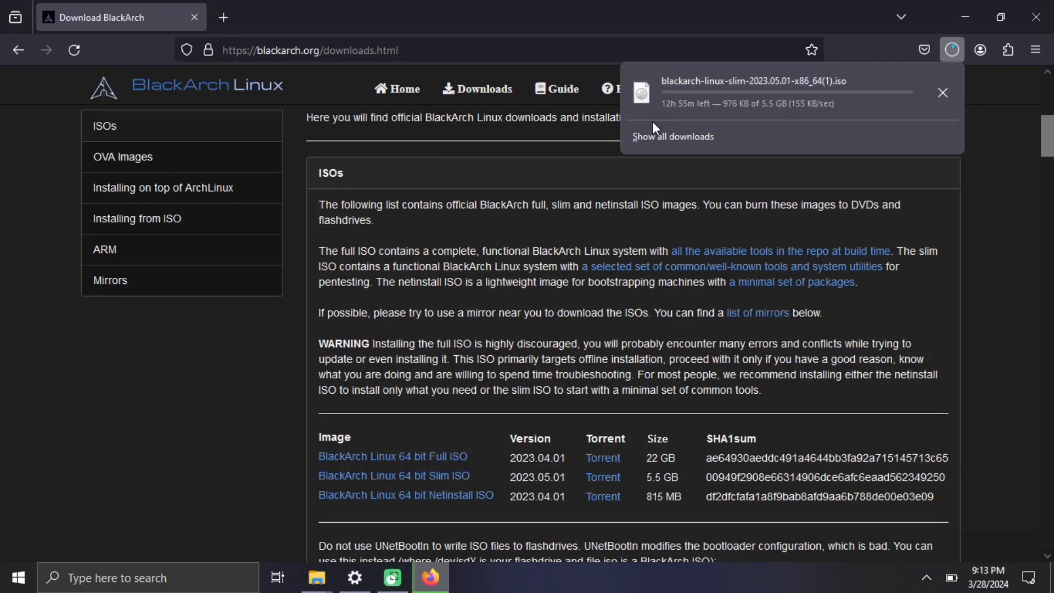
left_click(943, 92)
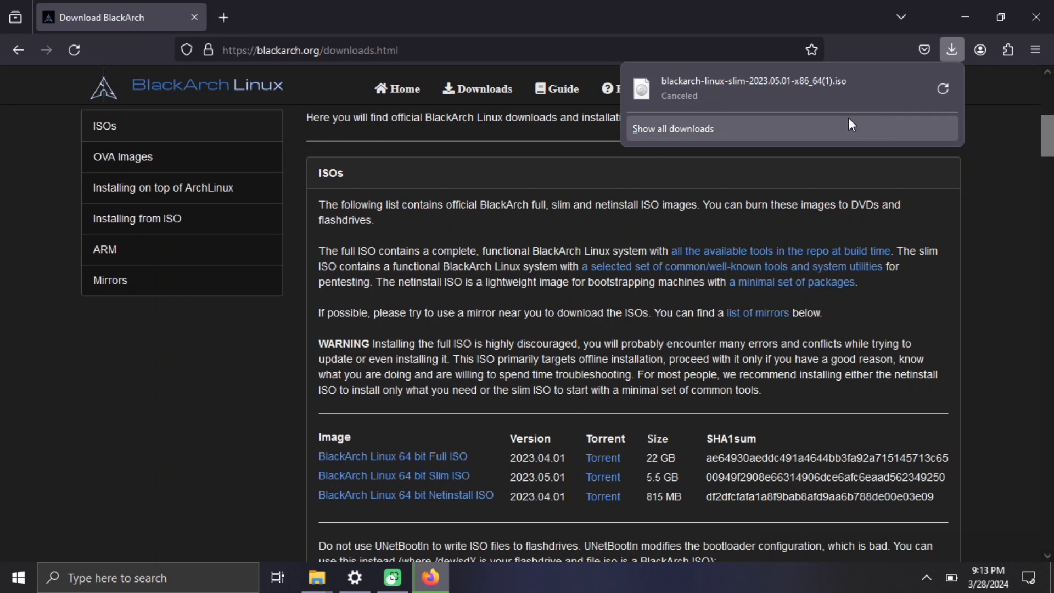
Step: Search the web for "rufus" in a new tab and open the official rufus.ie website
left_click(222, 23)
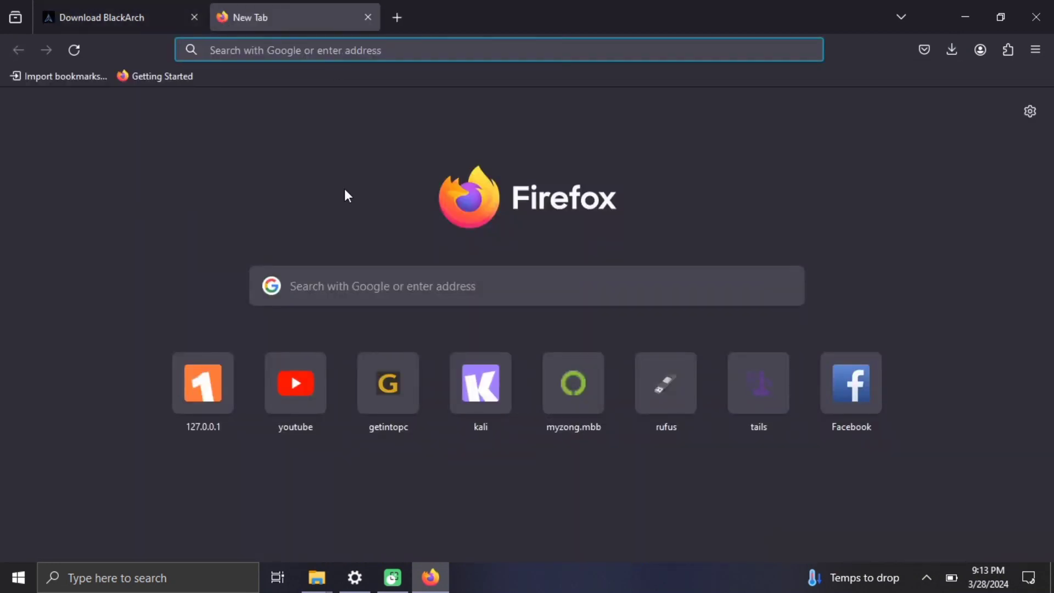
type("ru")
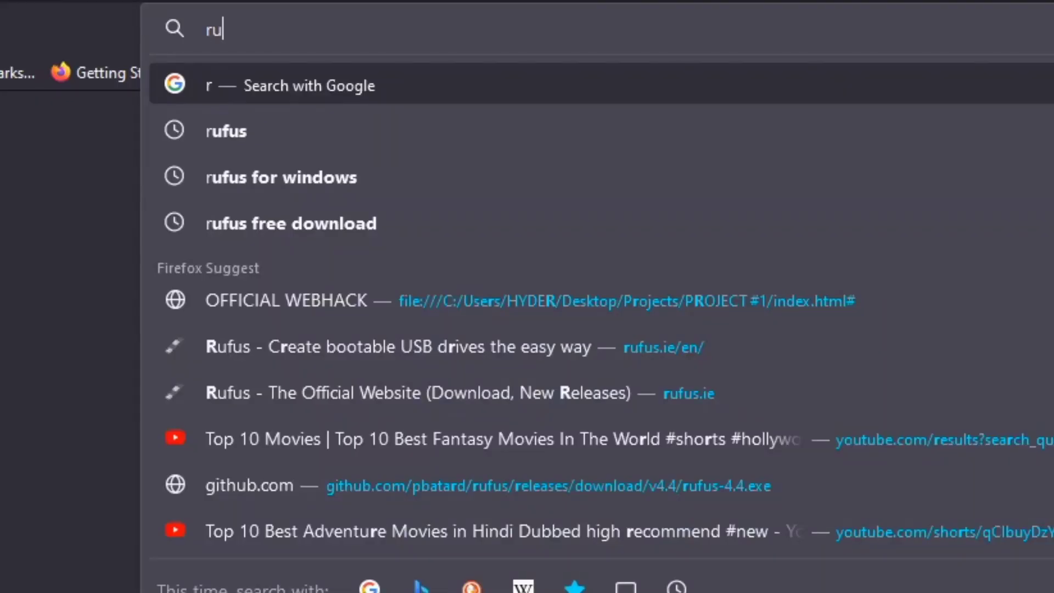
type("fus")
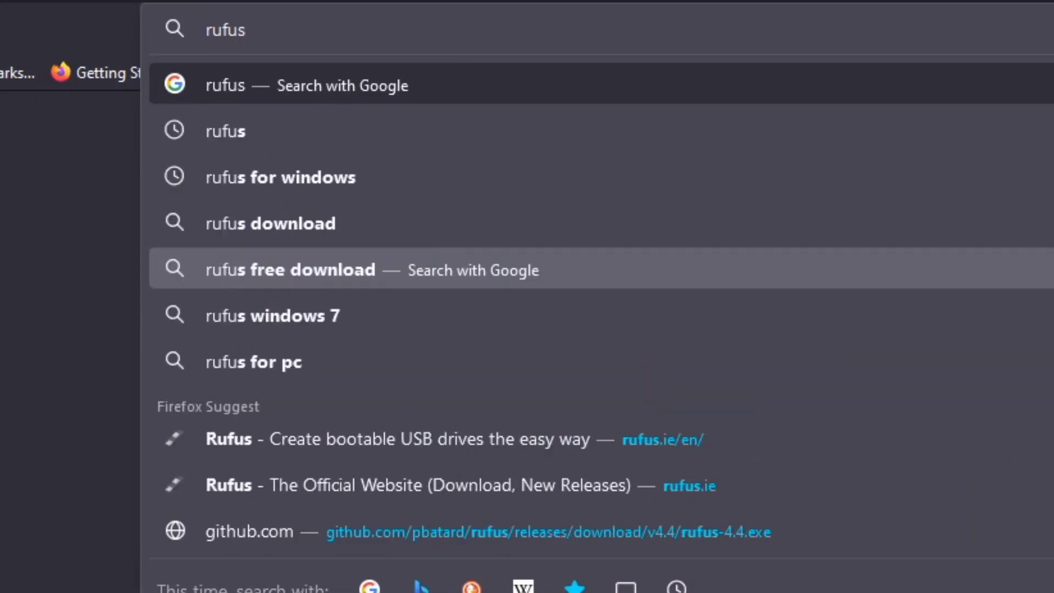
key("Return")
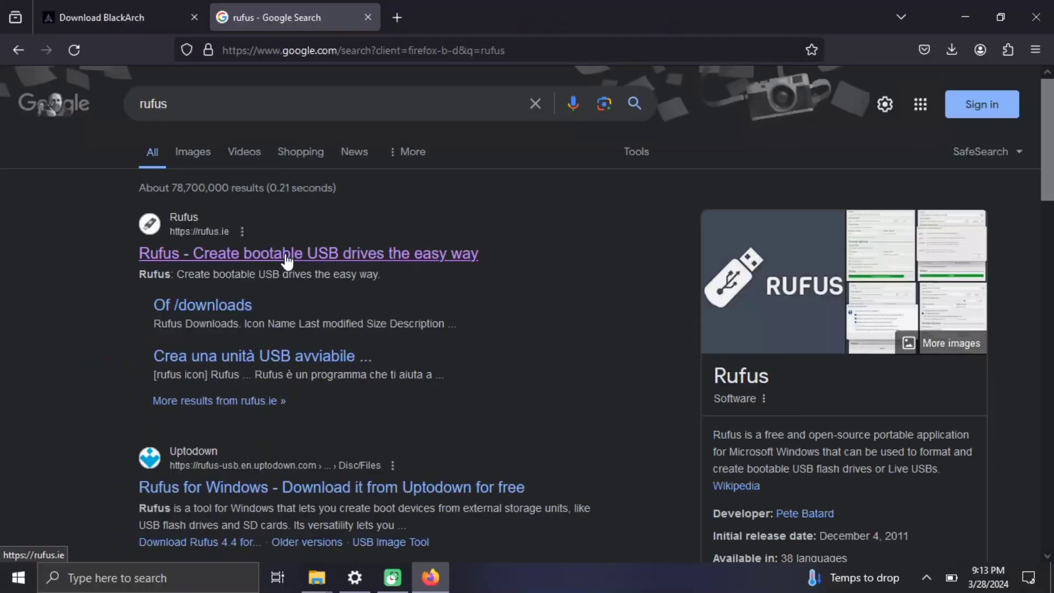
left_click(287, 257)
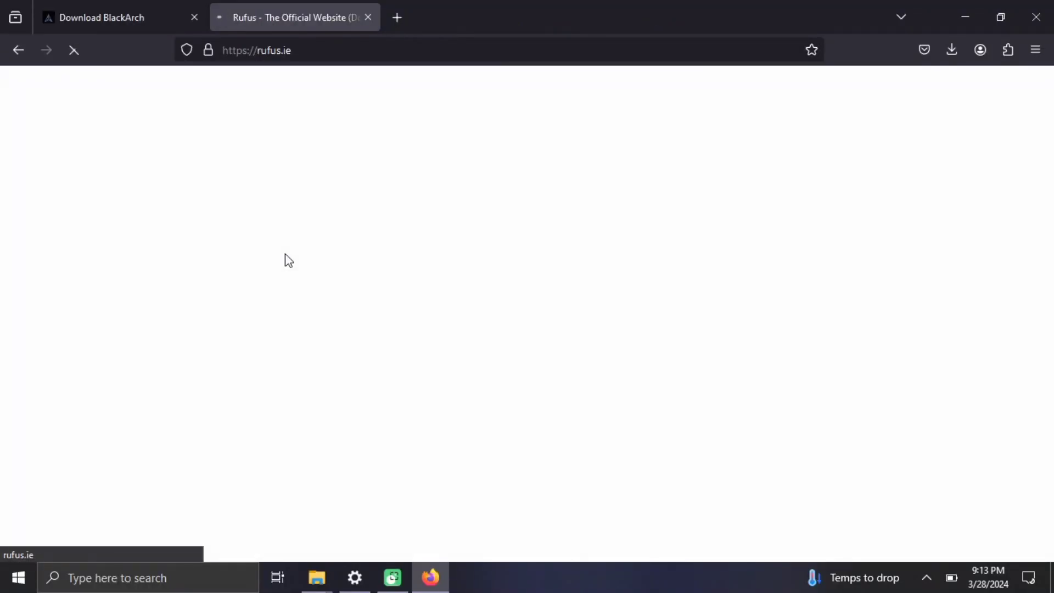
Step: Start downloading rufus-4.4.exe from the latest releases on the Rufus page, and cancel that download
scroll(413, 368, "down", 5)
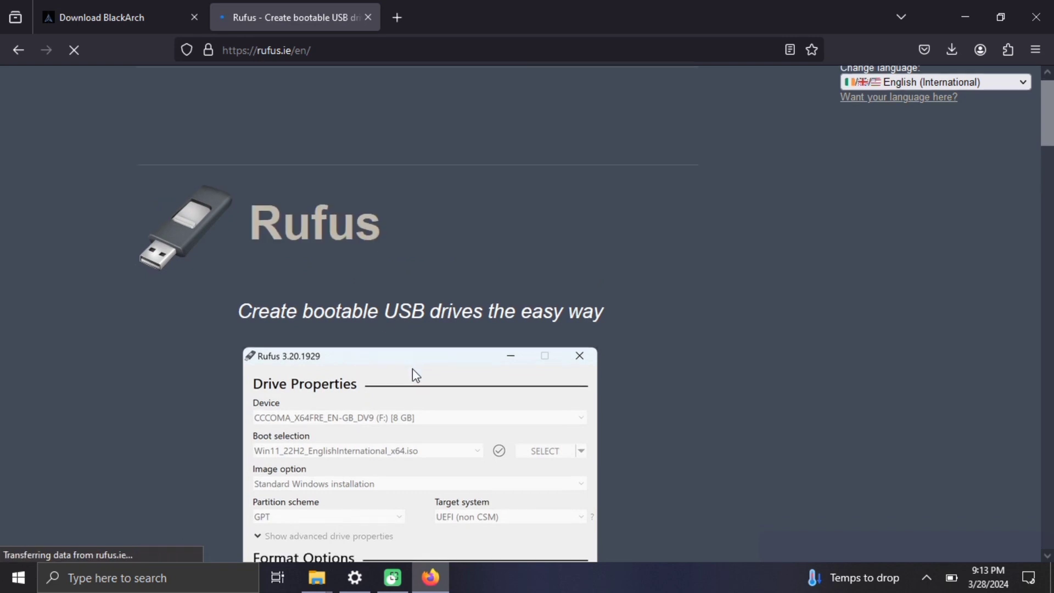
scroll(412, 370, "up", 5)
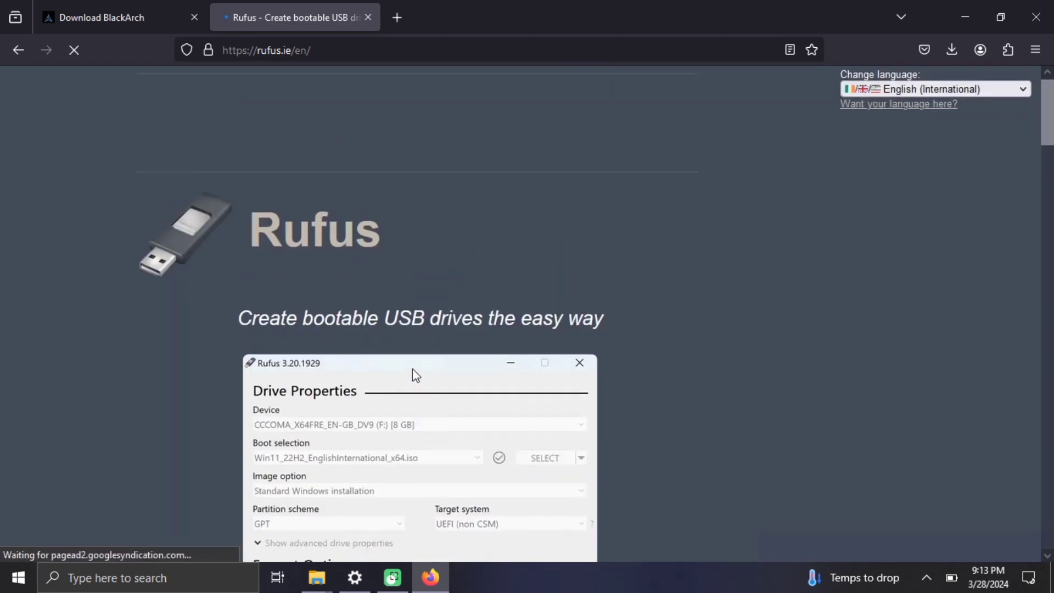
scroll(412, 370, "down", 5)
scroll(412, 370, "down", 8)
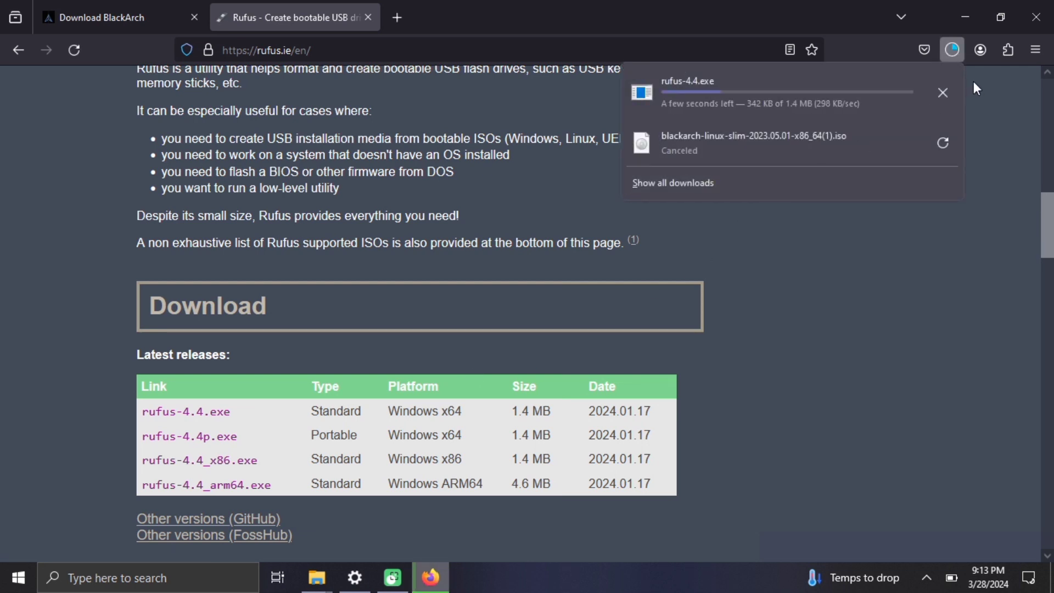
left_click(943, 91)
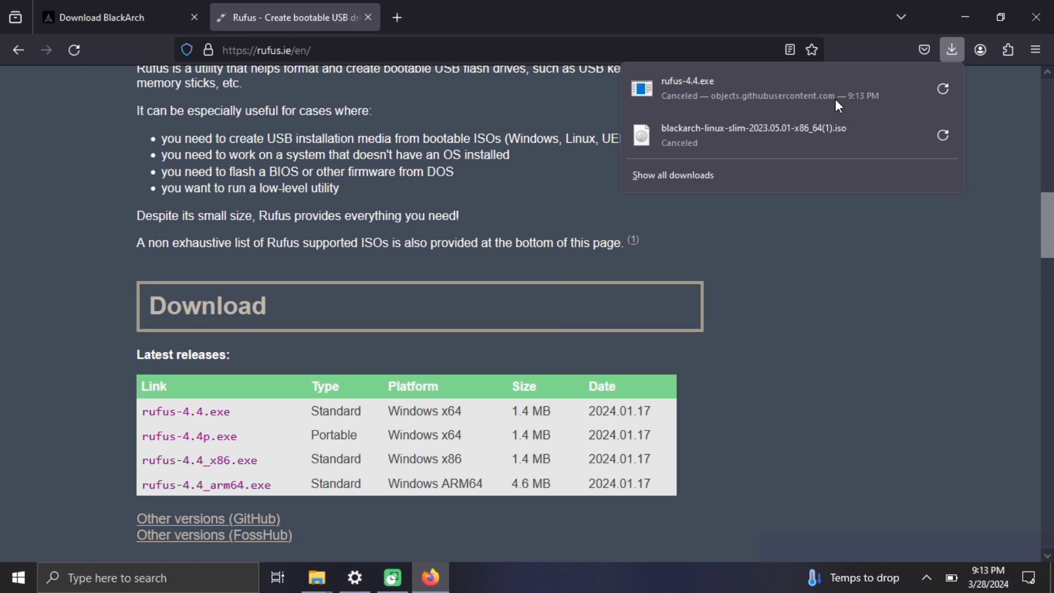
Step: Minimize the browser and open the Downloads folder from This PC in a maximized File Explorer window
left_click(968, 18)
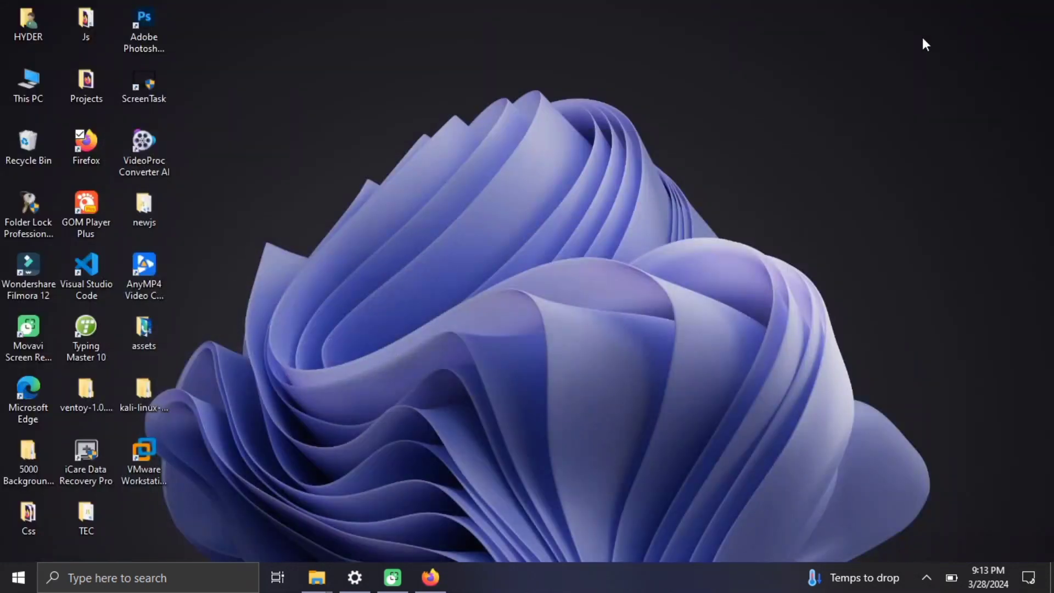
double_click(25, 89)
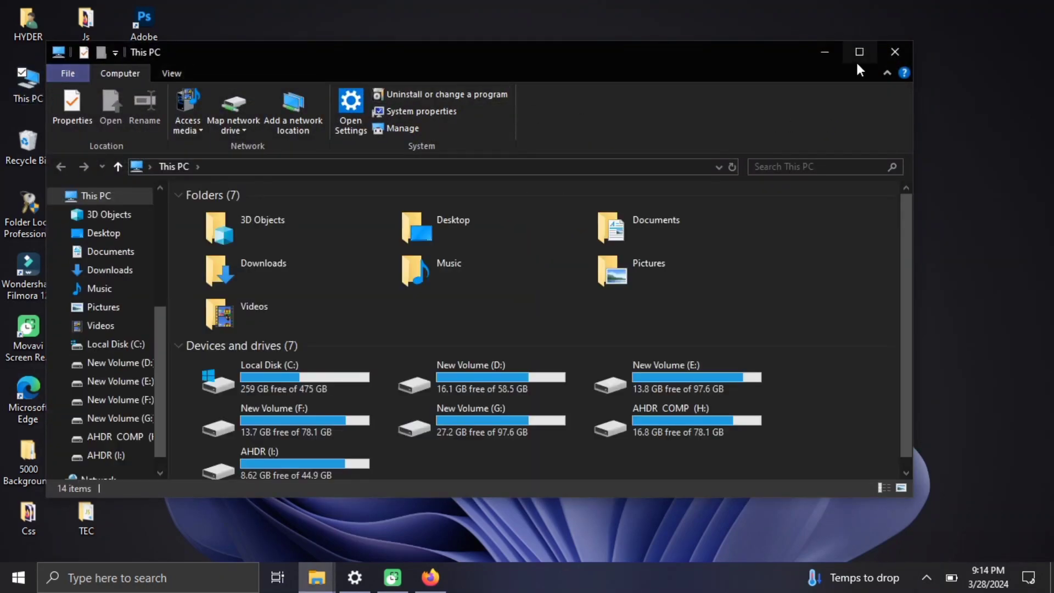
left_click(859, 51)
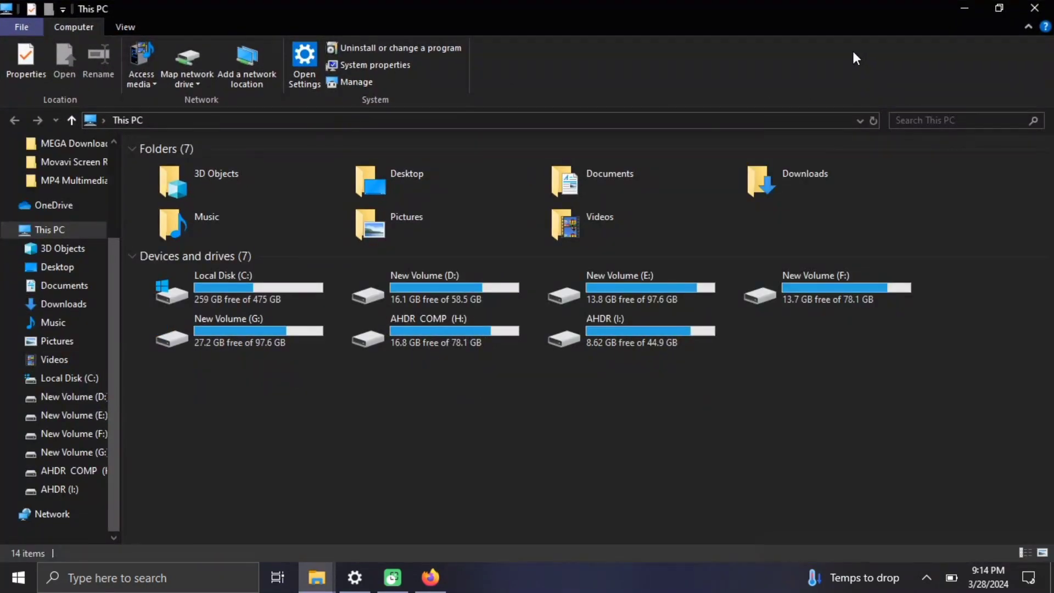
double_click(799, 184)
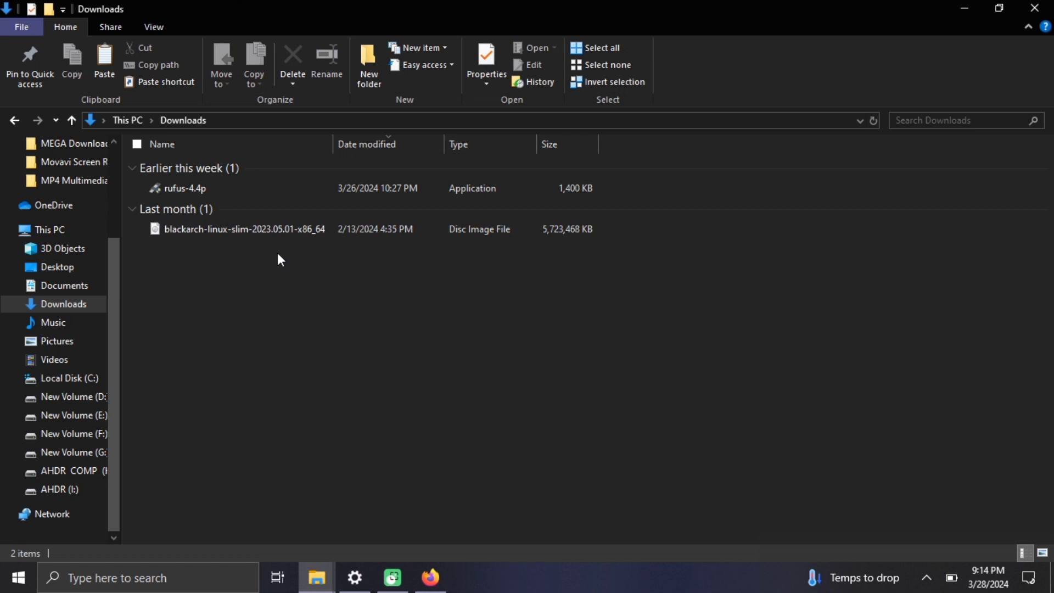
Step: Launch rufus-4.4p from the Downloads folder and allow it to check for application updates online
double_click(213, 189)
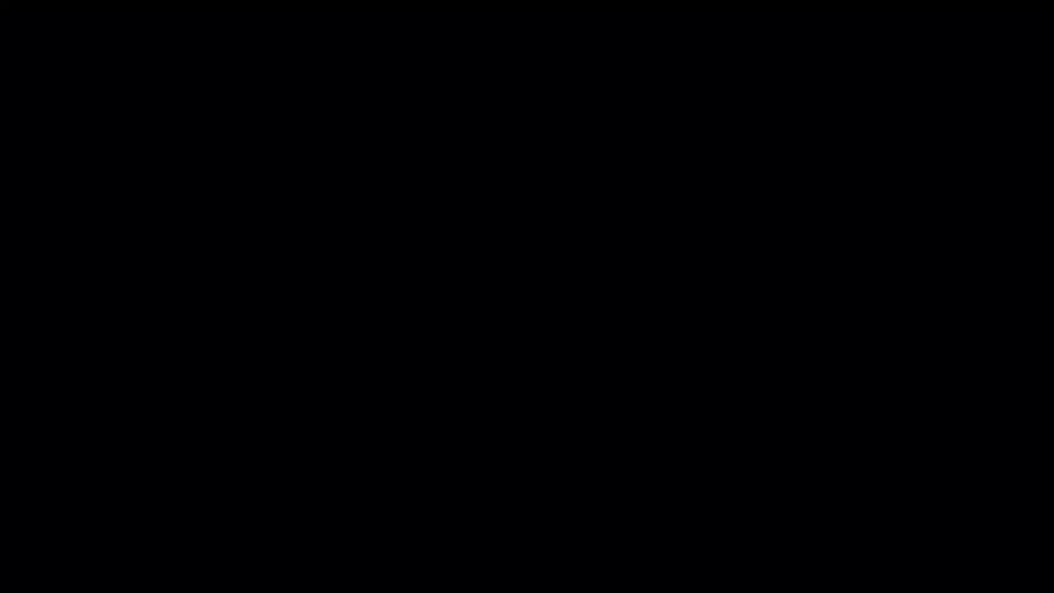
left_click(460, 391)
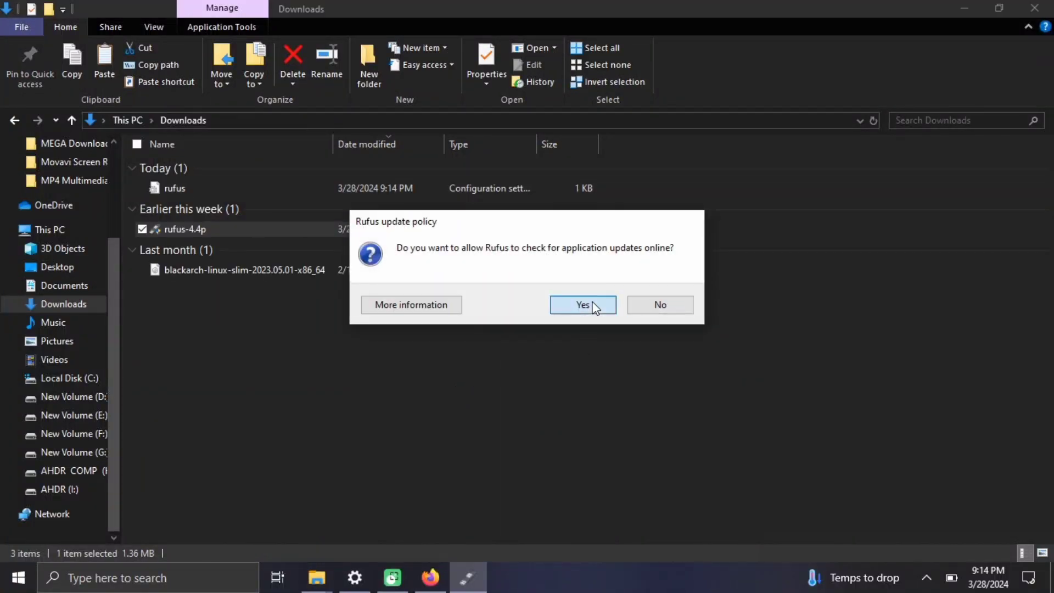
left_click(594, 308)
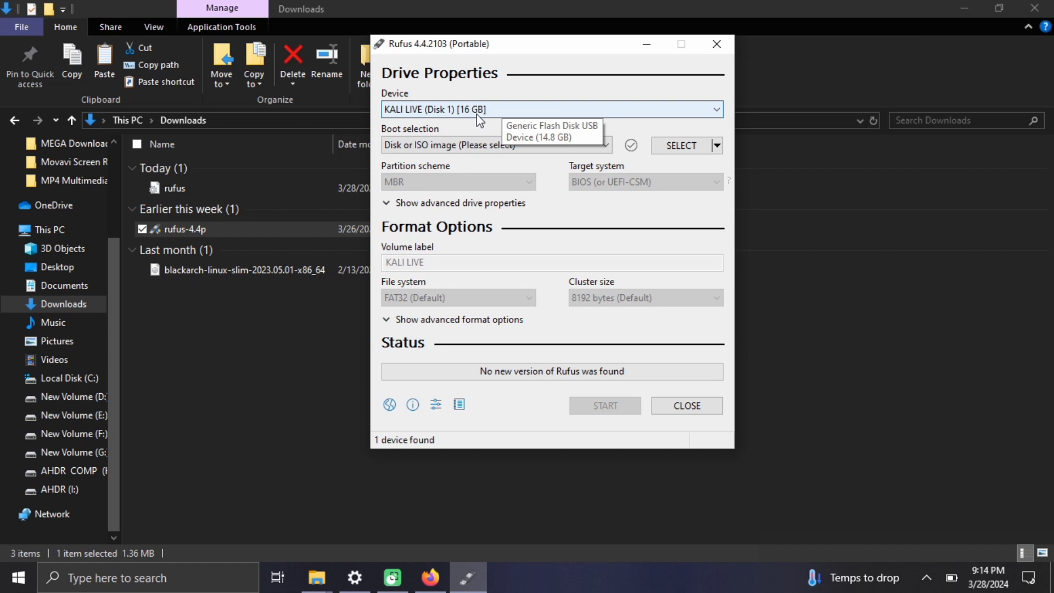
Step: Choose blackarch-linux-slim-2023.05.01-x86_64.iso from Downloads as the boot image for the 16 GB USB drive
left_click(685, 150)
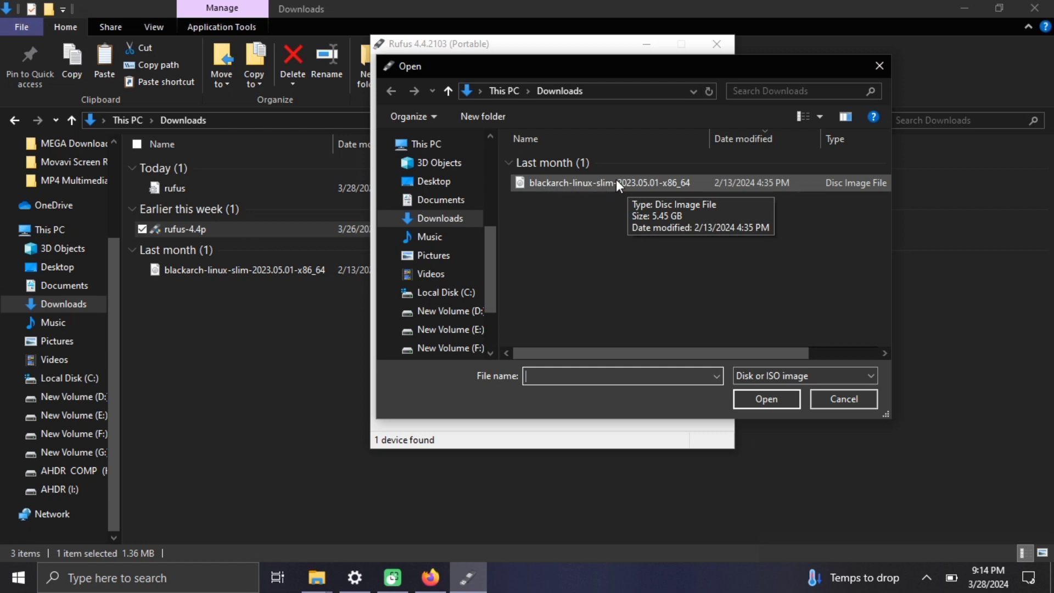
left_click(581, 181)
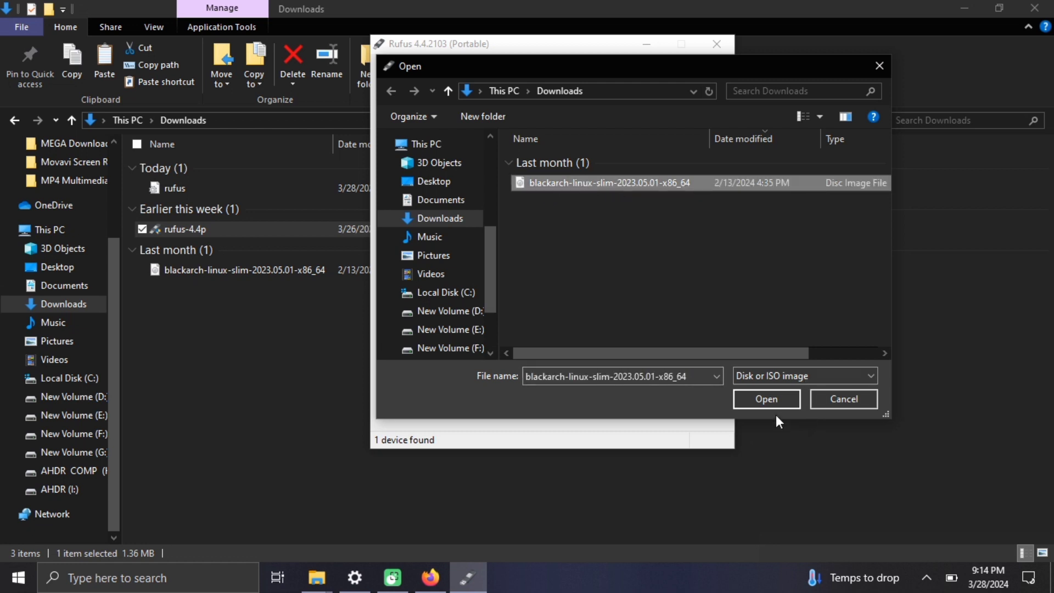
left_click(769, 398)
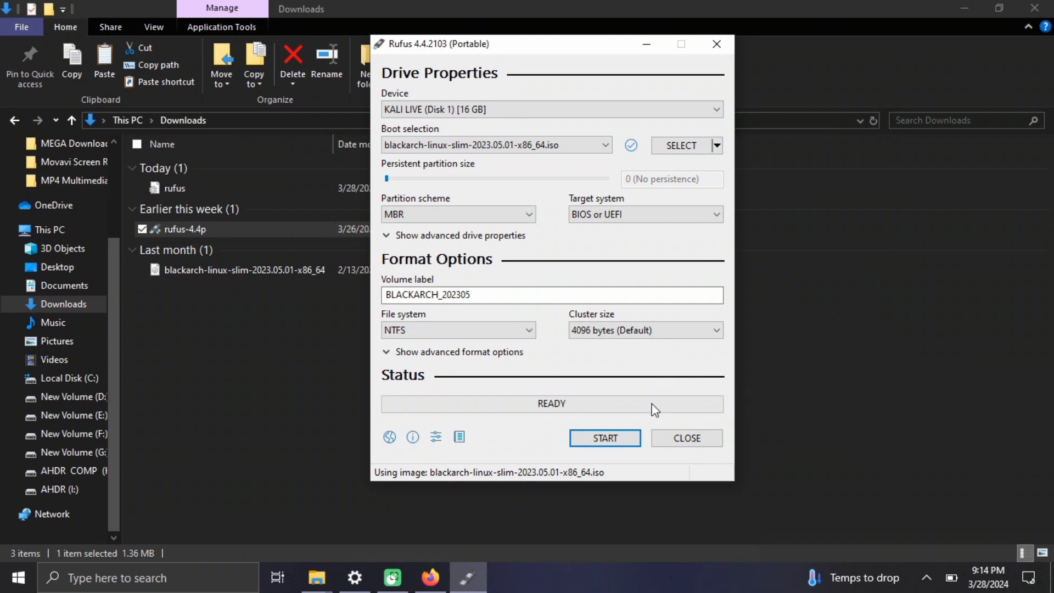
Step: Write the image to the USB drive in ISO Image mode, accepting the file download and data erasure, and close Rufus when it is ready
left_click(611, 440)
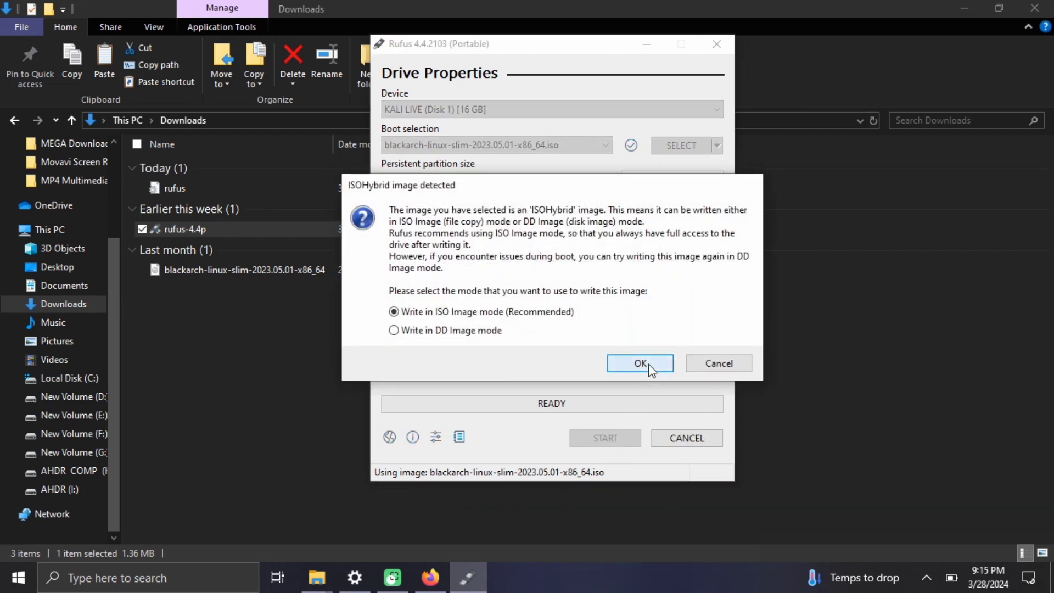
left_click(640, 363)
left_click(592, 402)
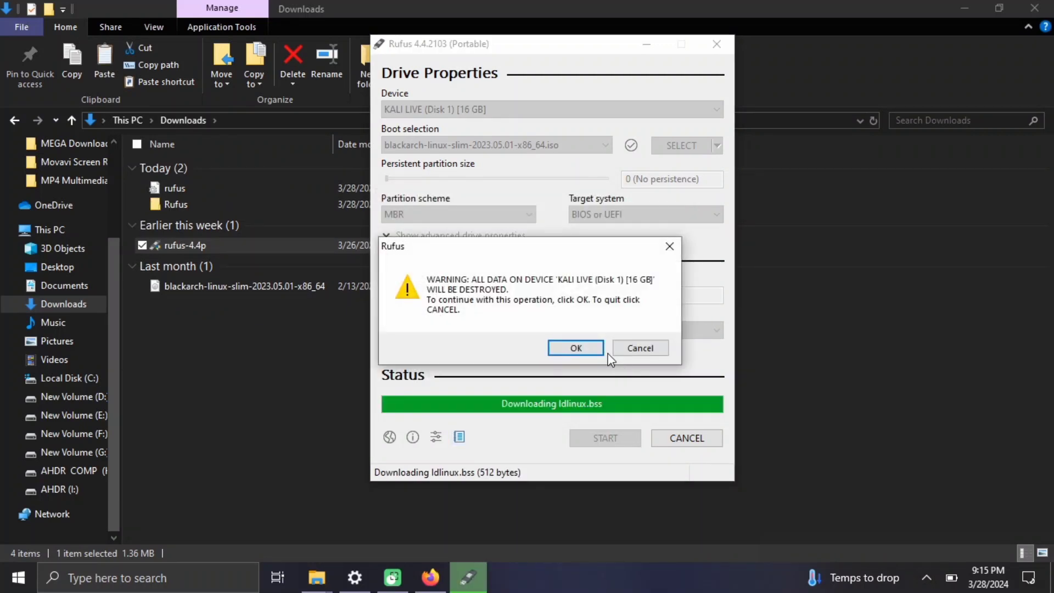
left_click(585, 349)
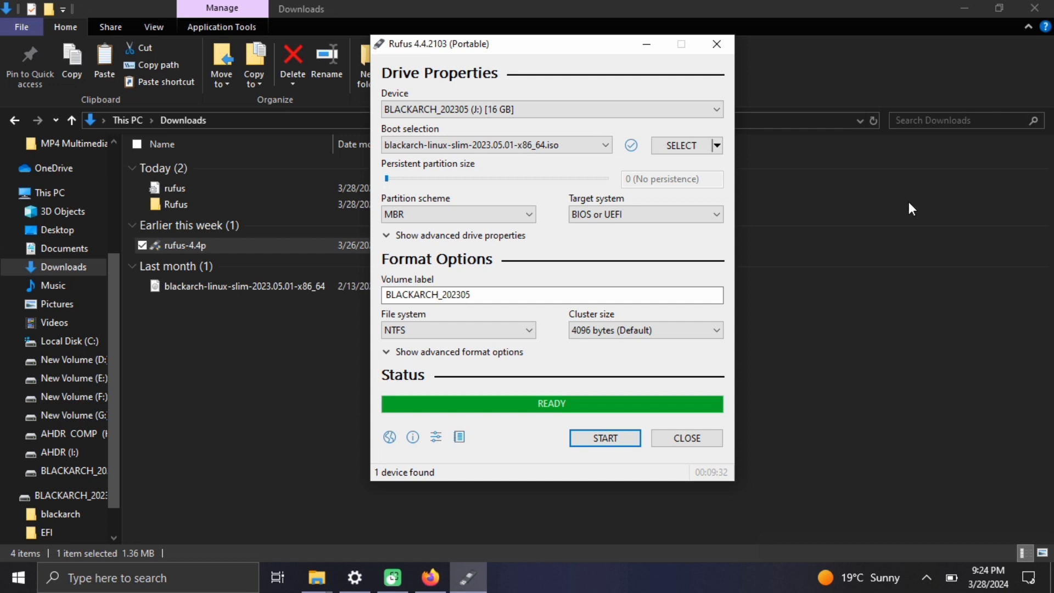
left_click(694, 439)
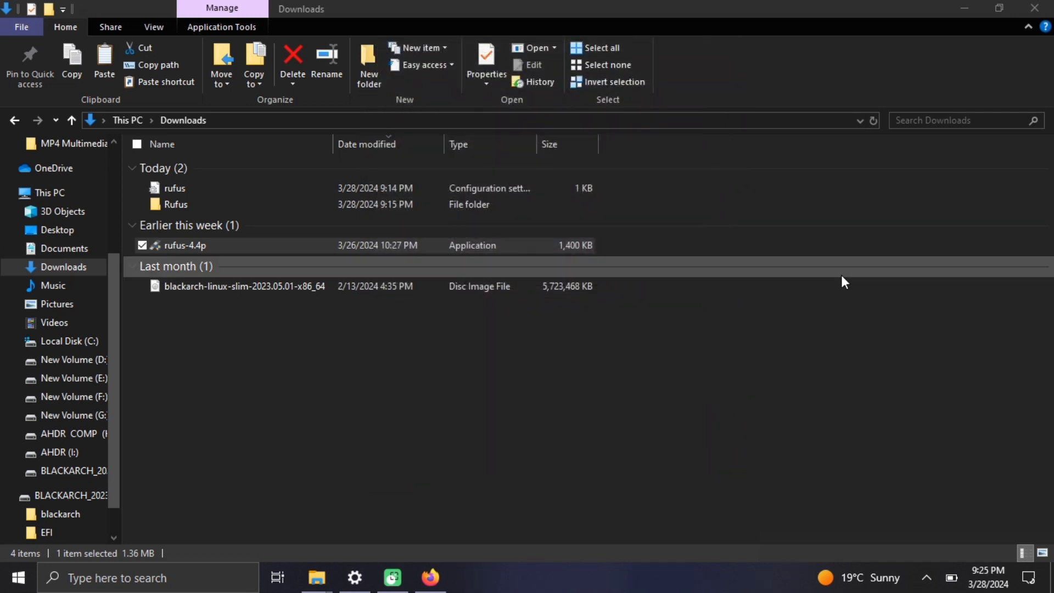
Step: Minimize the File Explorer window and restart the computer
left_click(965, 8)
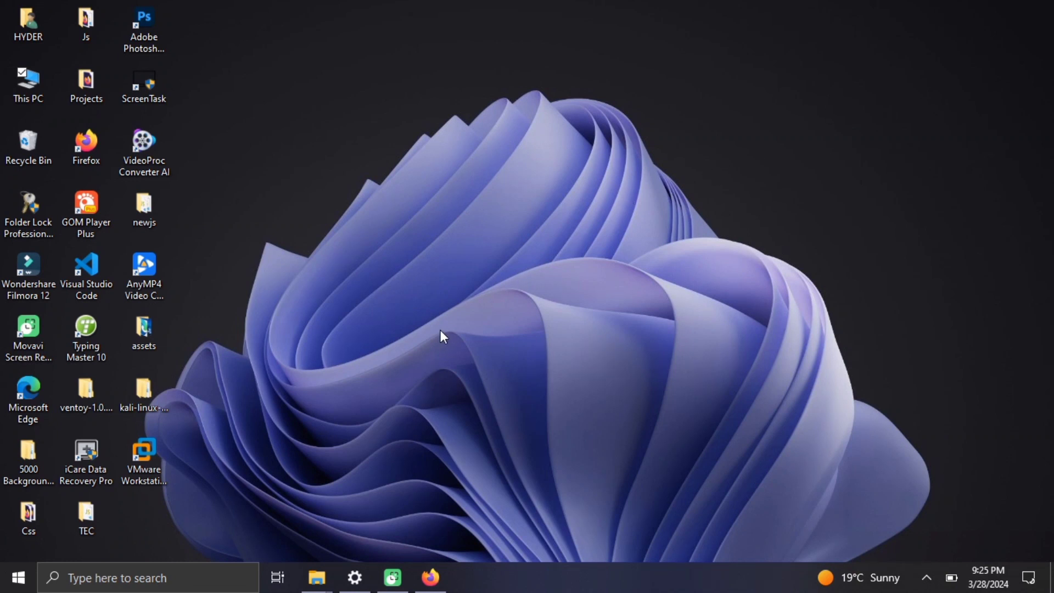
left_click(16, 579)
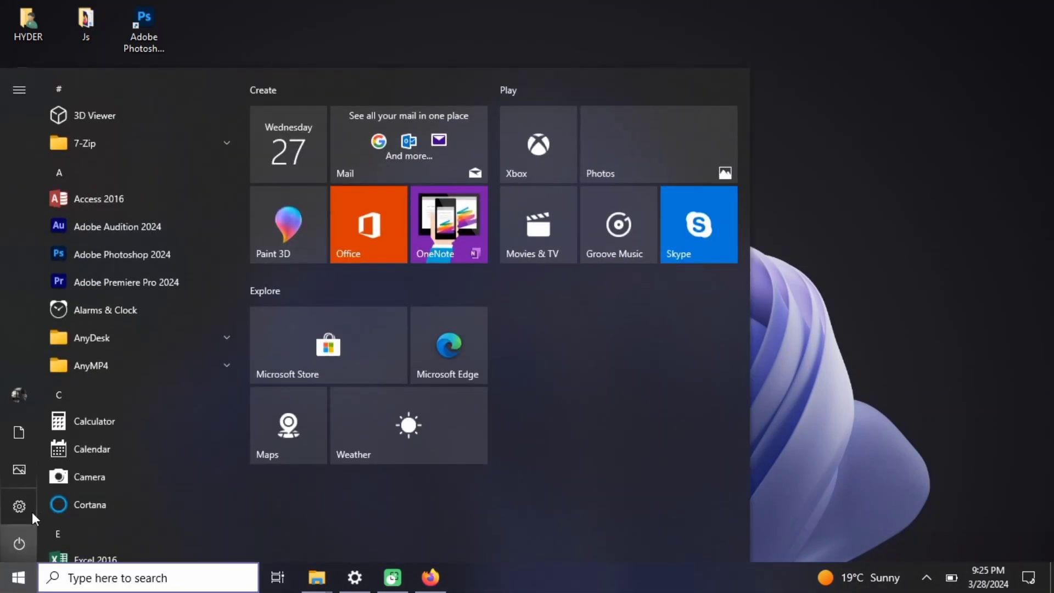
left_click(19, 543)
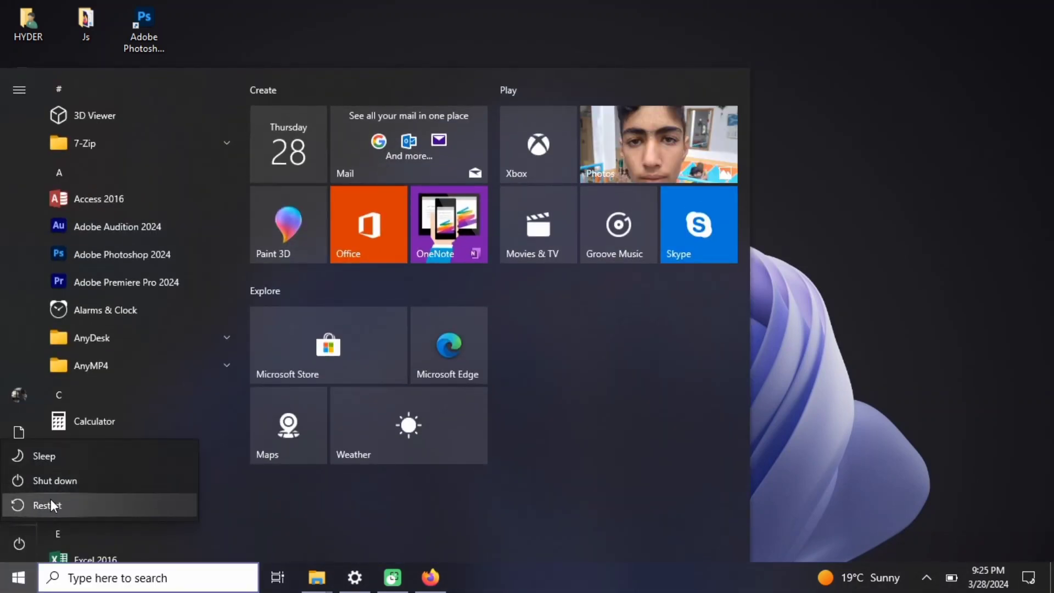
left_click(60, 501)
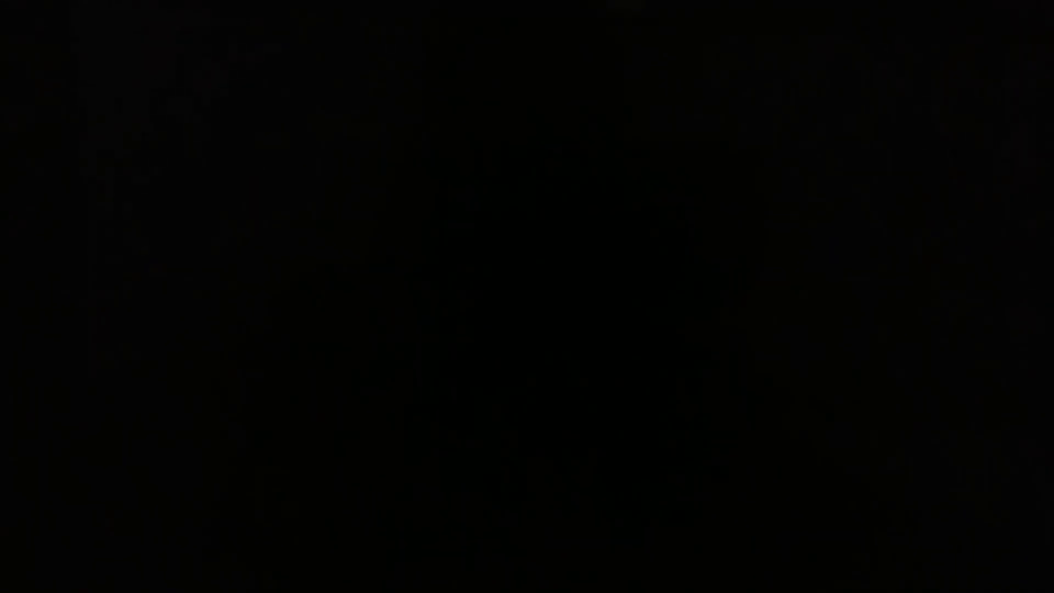